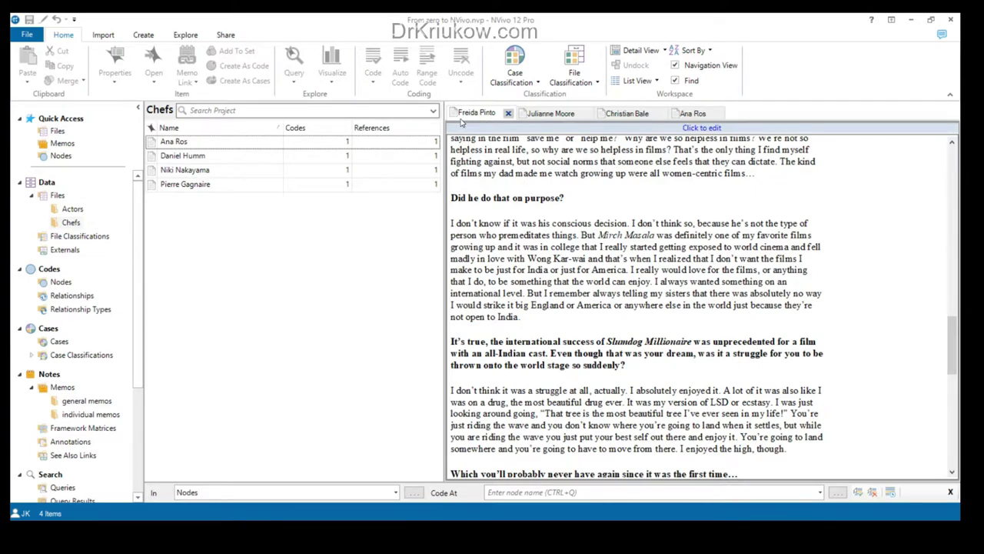
Scroll down to the 'Risks are very important' answer and clear the existing selection
scroll(637, 239, down, 4)
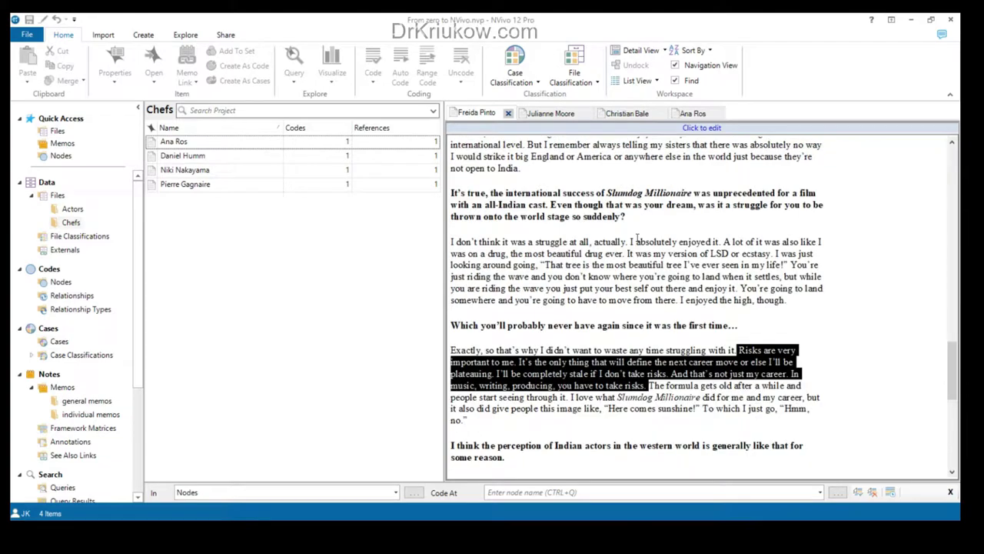
scroll(637, 239, down, 1)
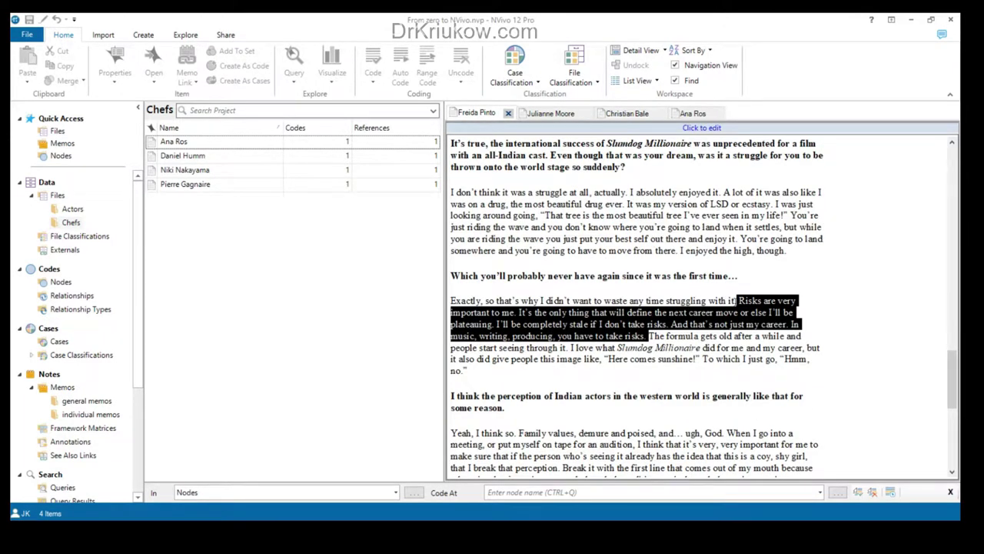
click(738, 301)
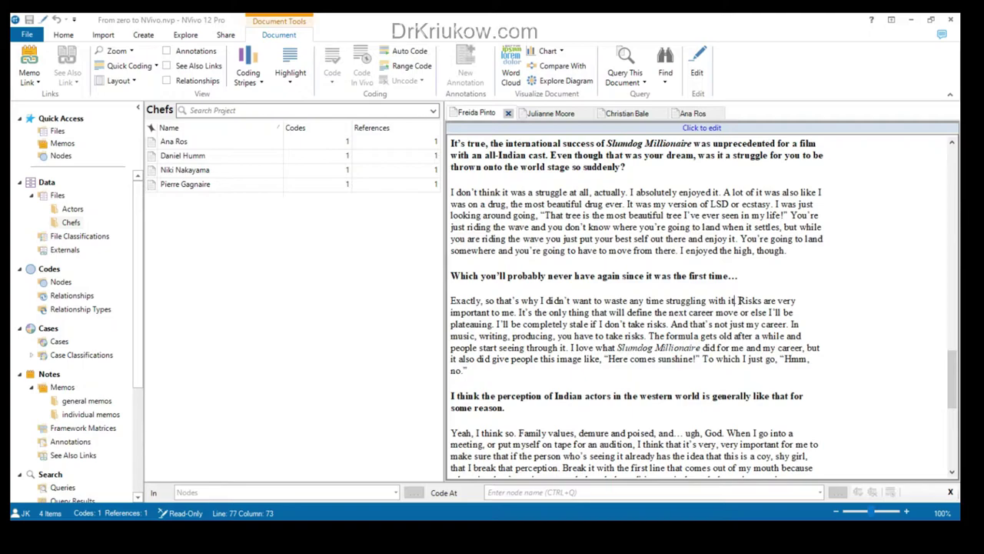
Code the passage 'Risks are very important to me…don't take risks.' at a new 'taking risks' node
click(736, 301)
drag(737, 301, 672, 323)
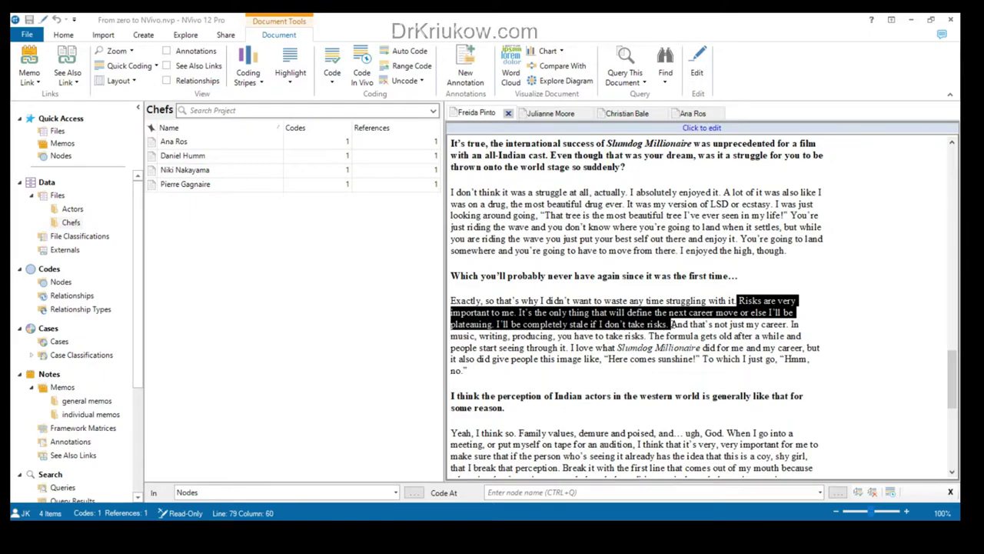
click(546, 492)
text(ta)
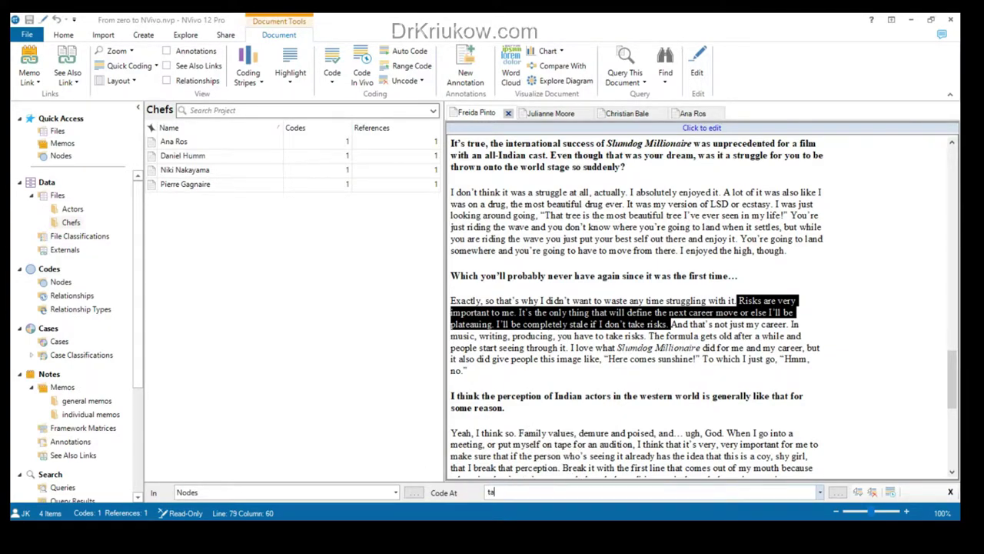
text(king risks)
key(Return)
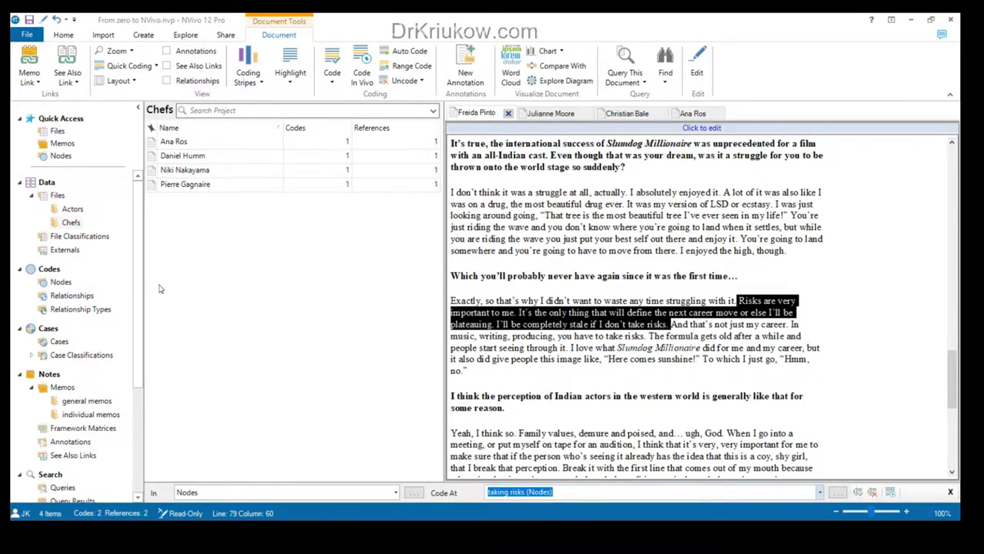
click(61, 282)
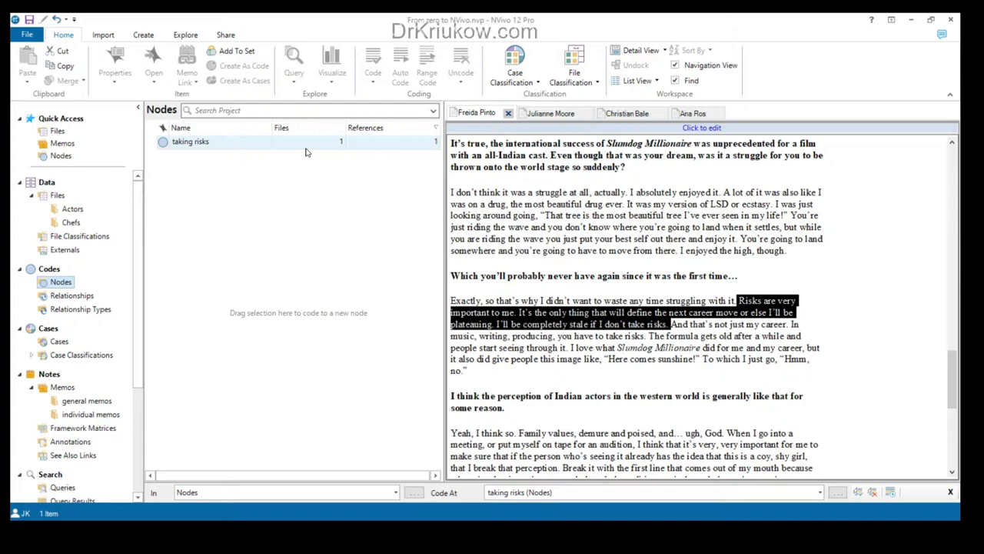
Open the second actor interview transcript
click(539, 117)
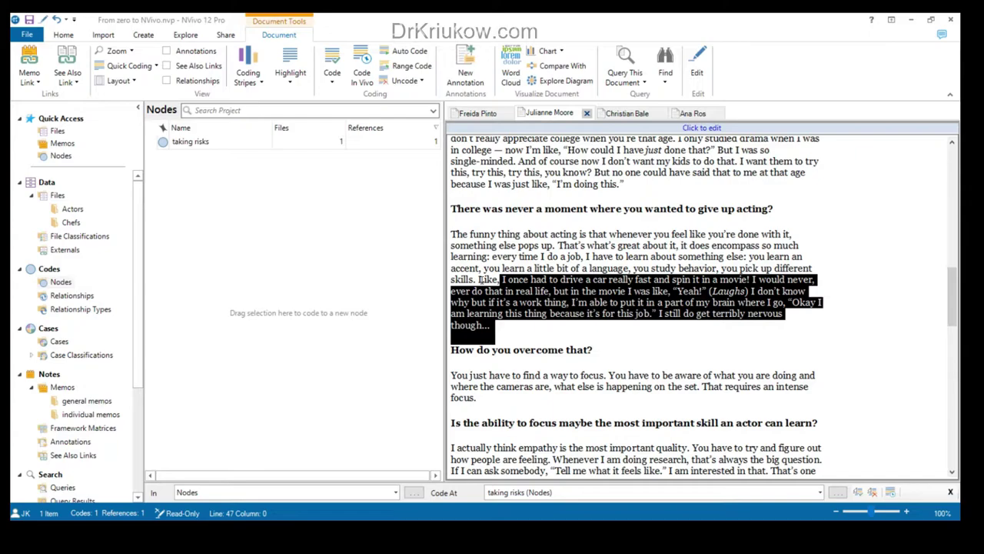
Code the 'Like, I once had to drive a car' passage at the existing 'taking risks' node
click(479, 279)
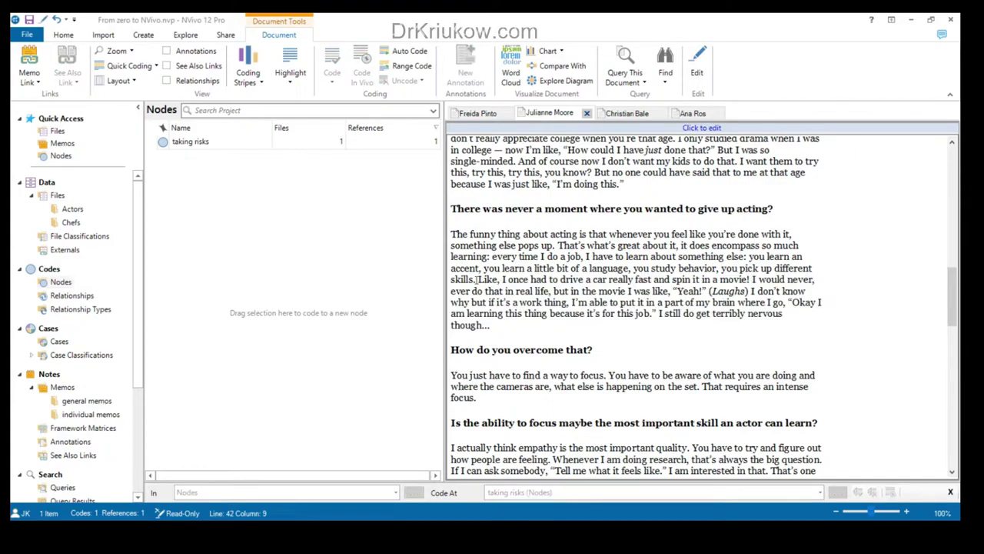
drag(479, 279, 523, 325)
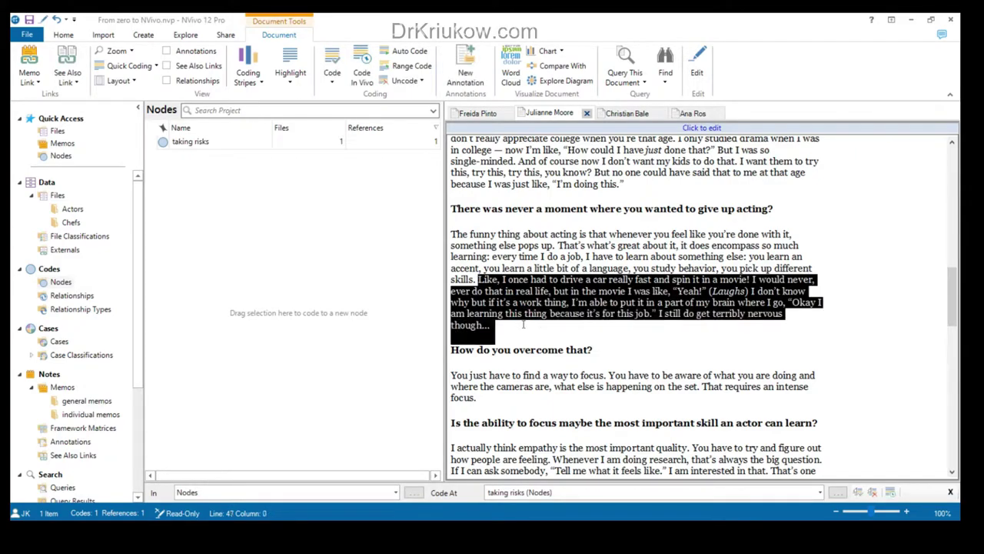
click(553, 492)
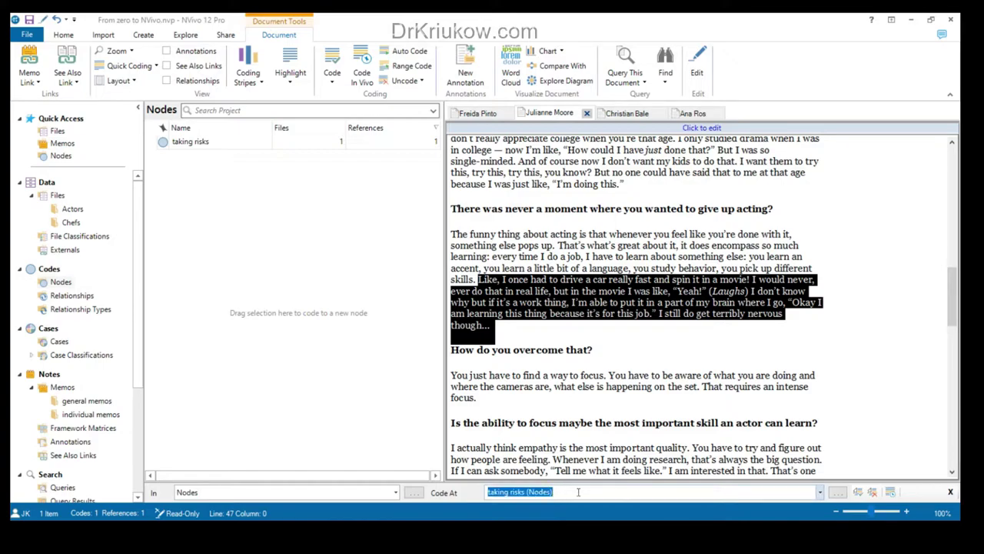
key(BackSpace)
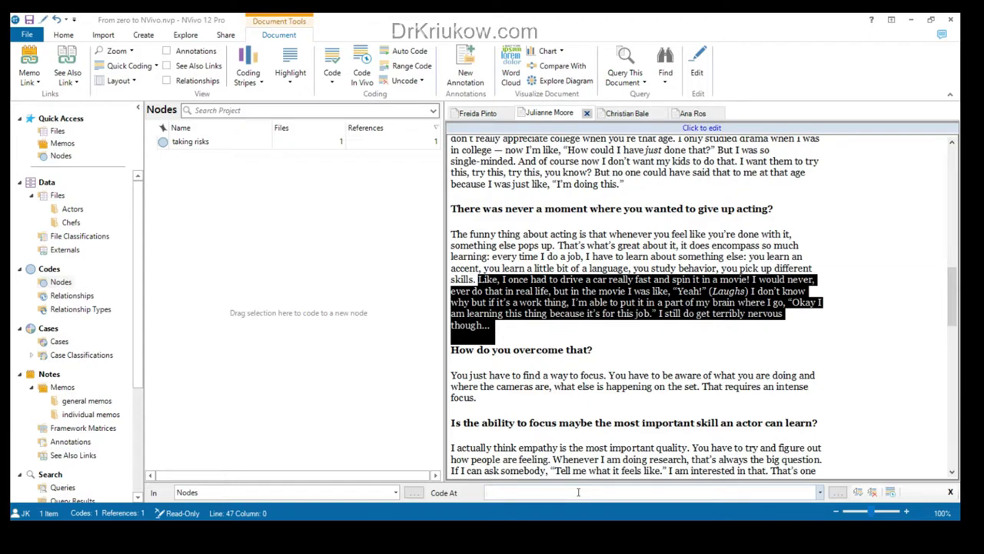
text(t)
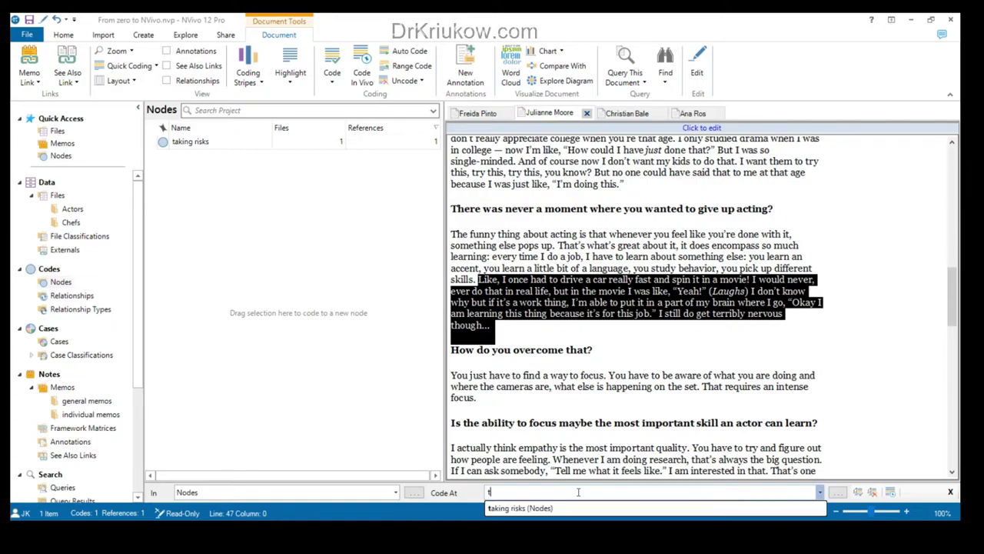
click(520, 509)
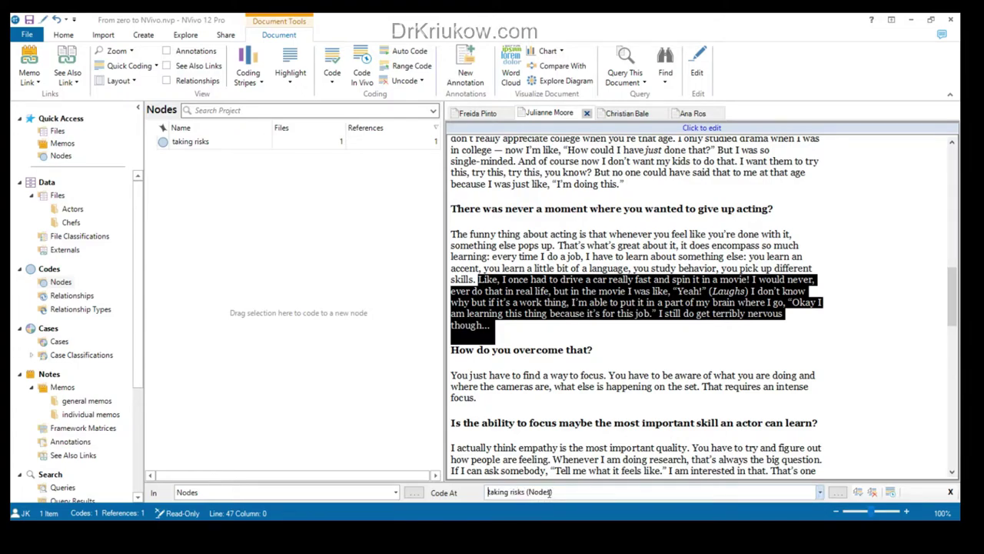
key(Return)
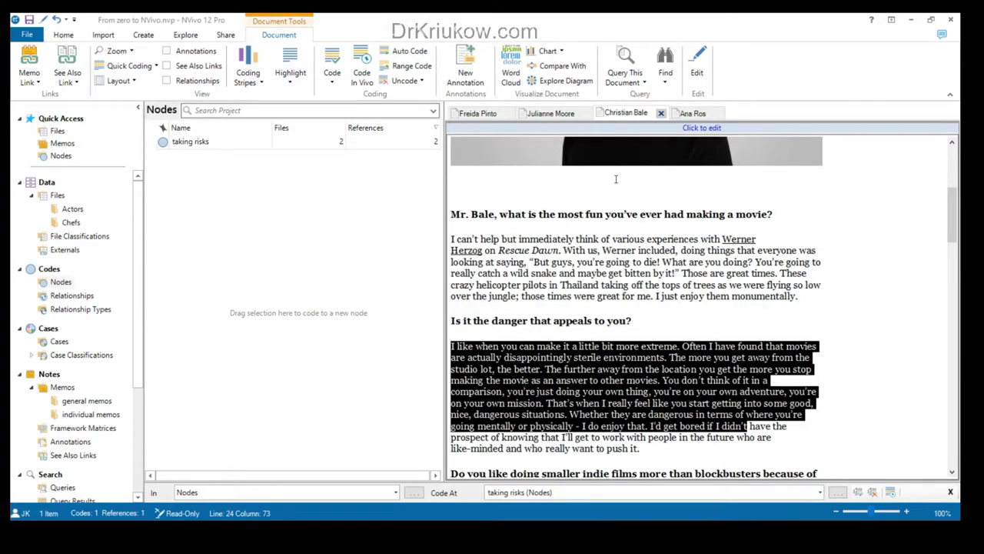
Code the third transcript's 'make it a little bit more extreme' answer at 'taking risks'
click(503, 356)
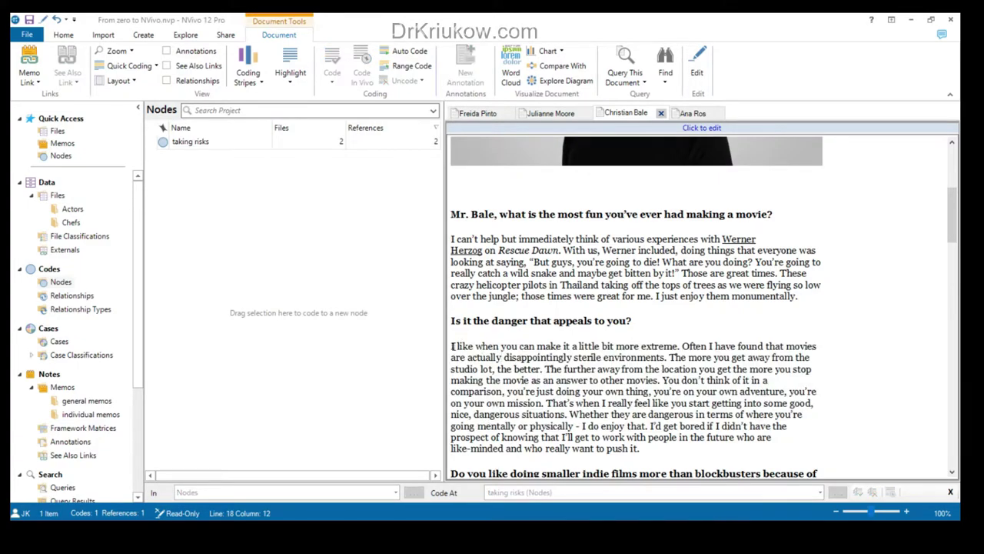
drag(452, 346, 668, 438)
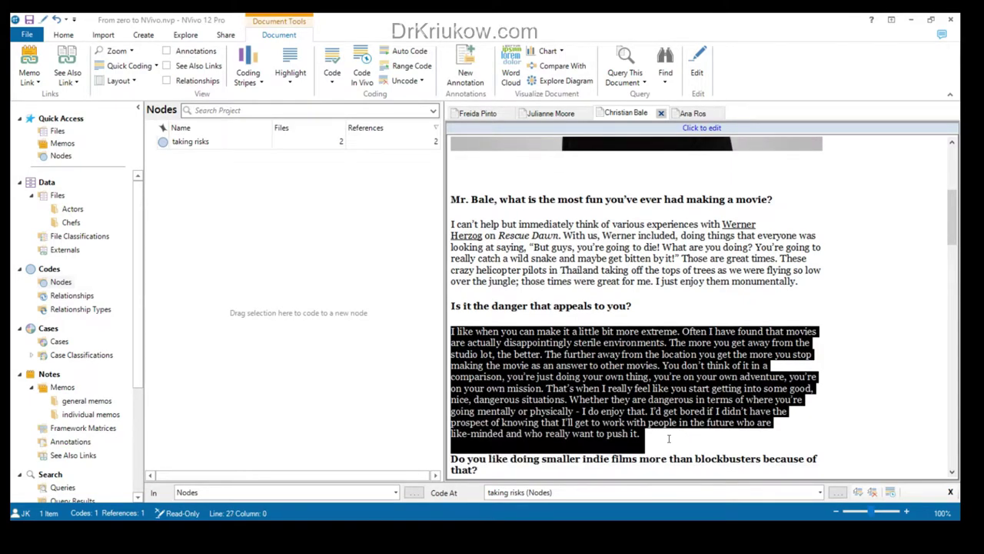
click(553, 492)
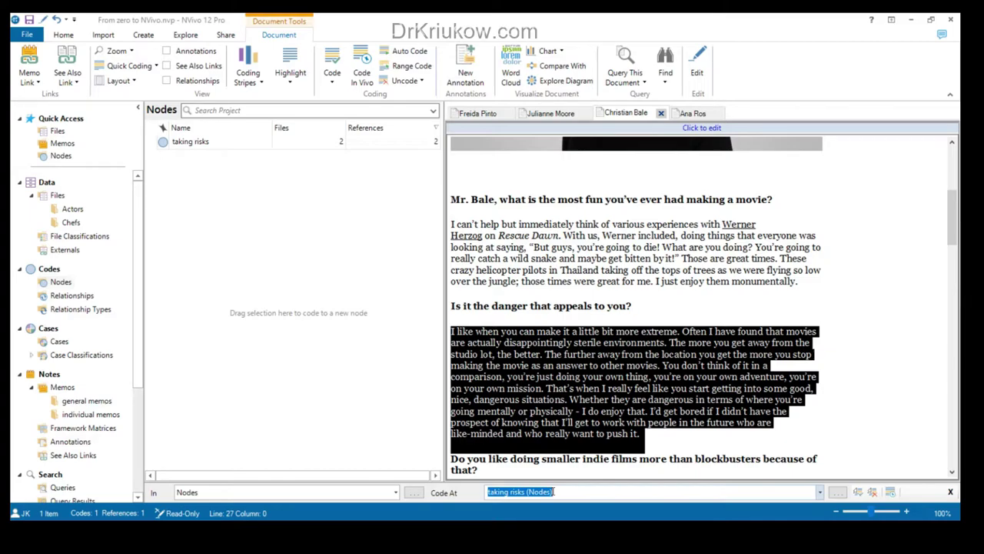
key(Return)
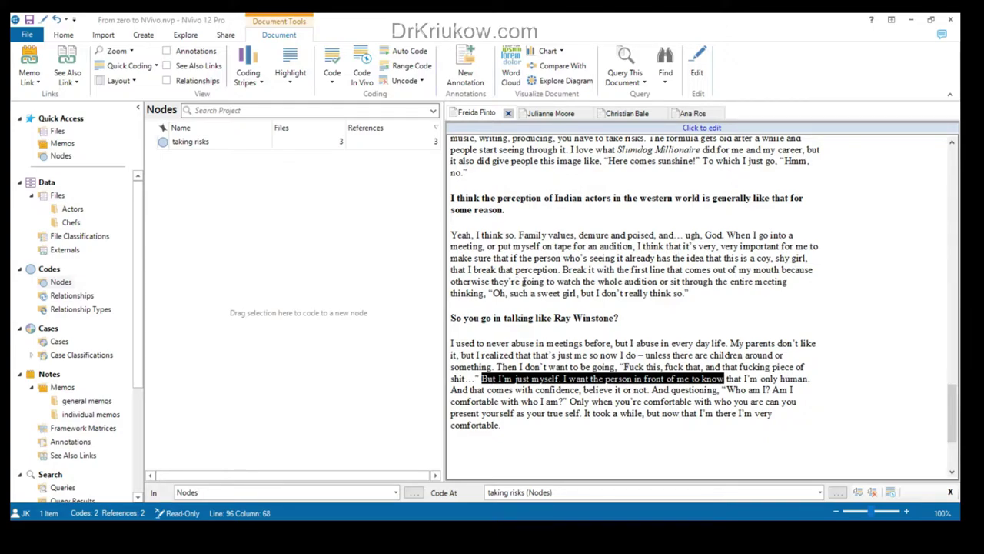
Code Freida Pinto's 'But I'm just myself… believe it or not' passage at a new 'being yourself' node
click(480, 378)
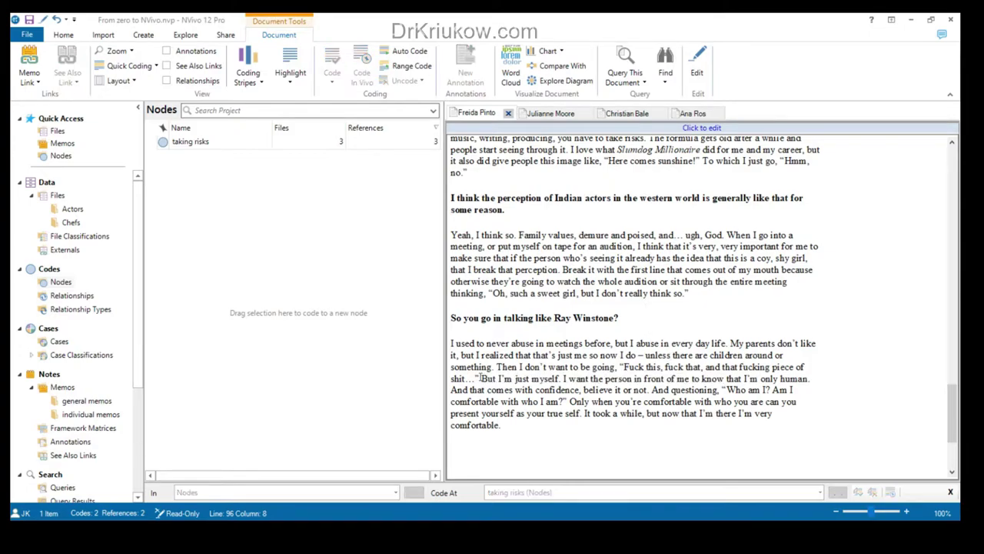
drag(482, 378, 648, 392)
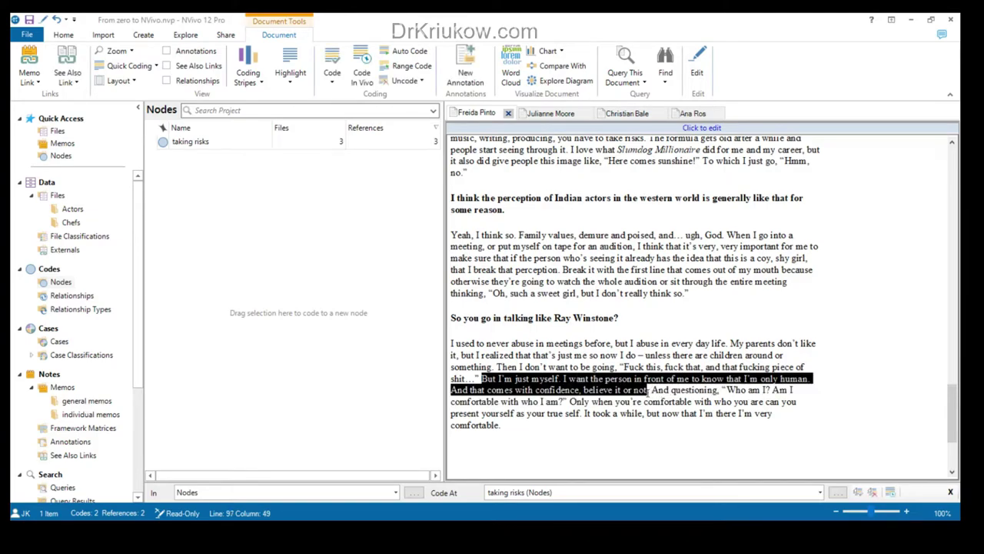
click(541, 491)
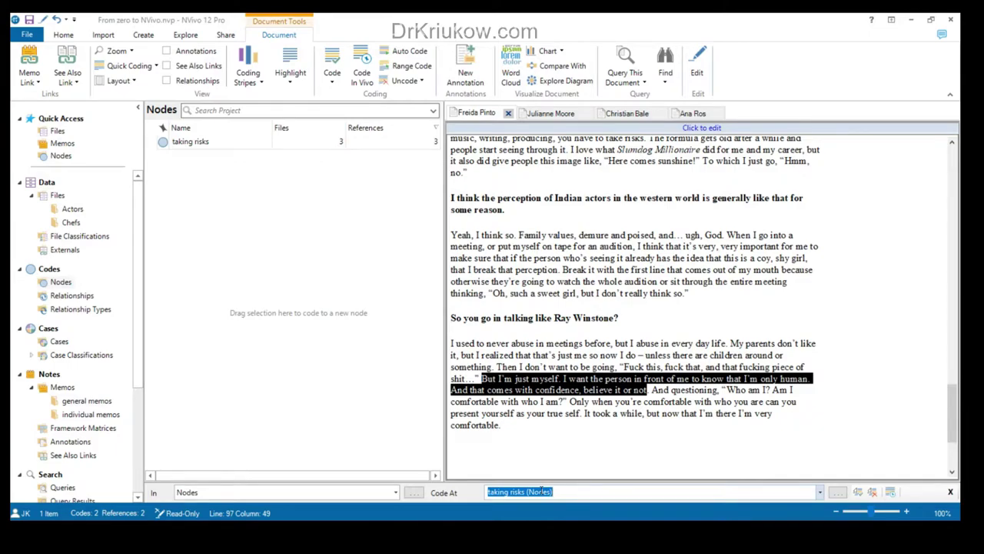
text(being )
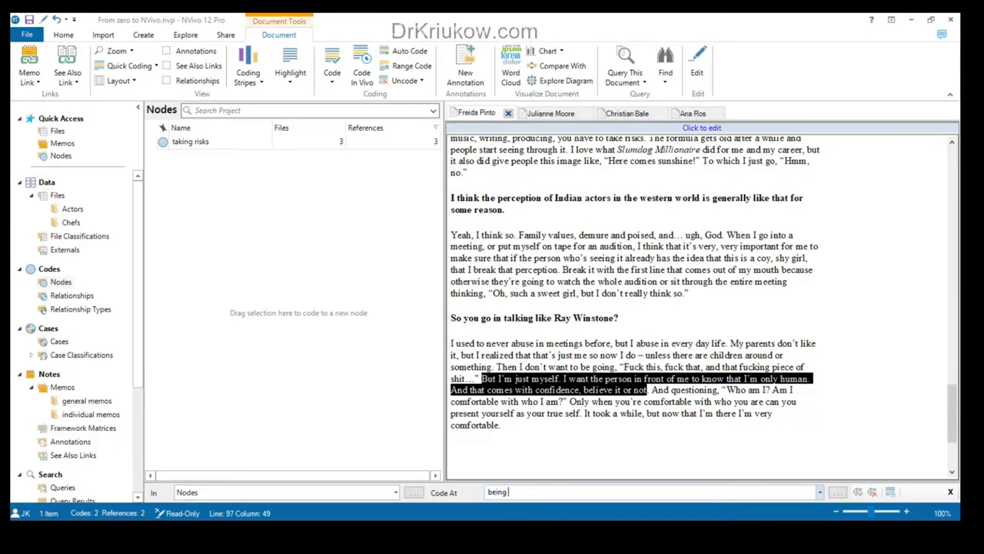
text(yourself)
key(Return)
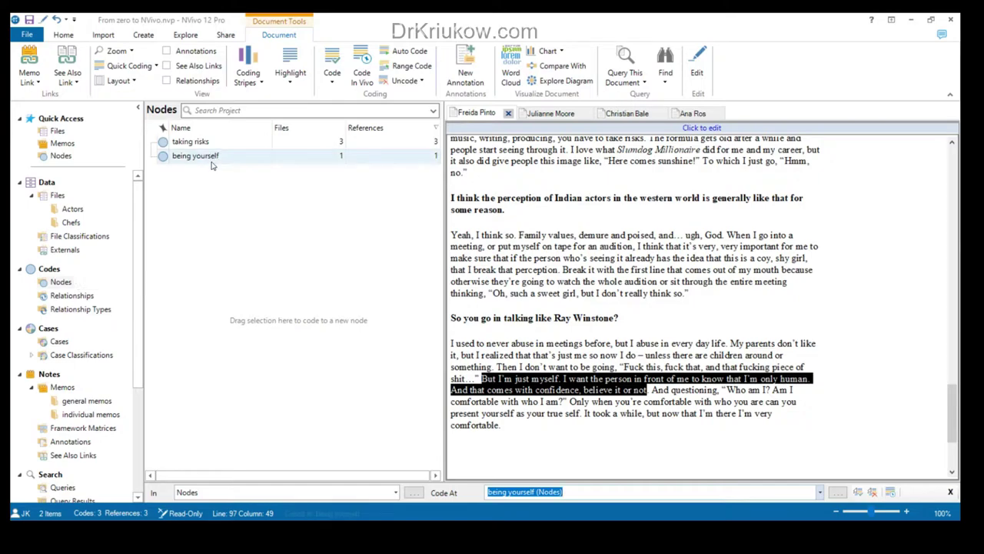
Code Julianne Moore's 'The older I get…to be strong.' passage at 'being yourself'
click(549, 114)
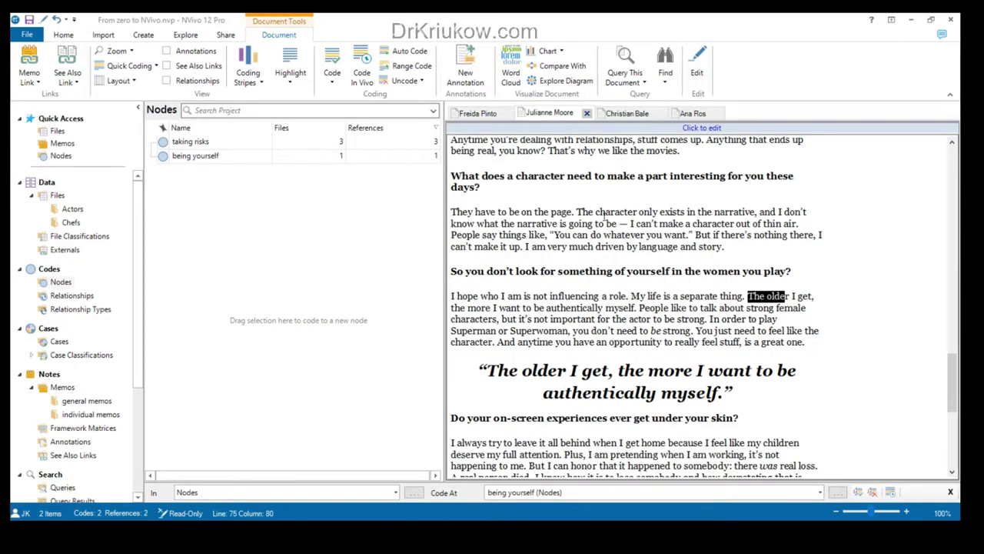
click(747, 296)
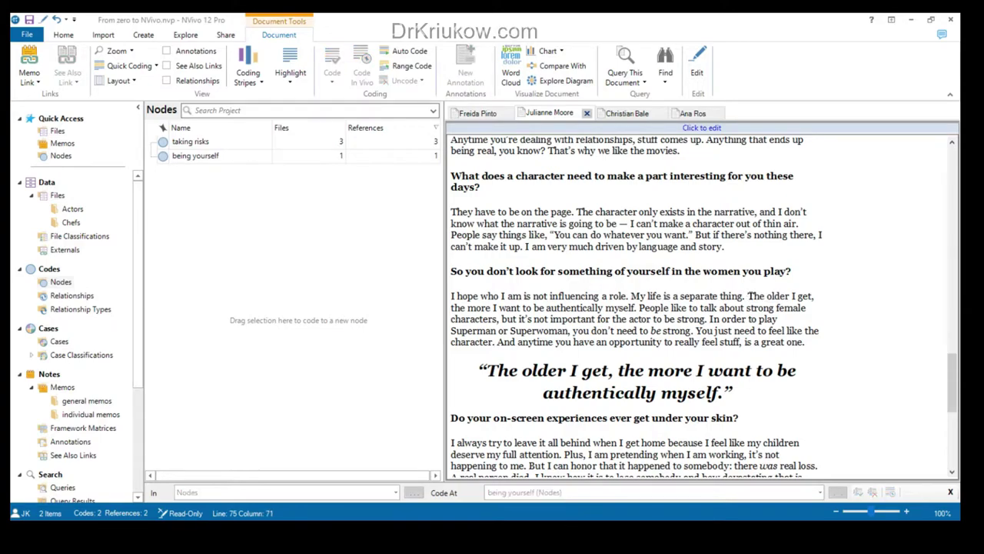
drag(758, 297, 707, 320)
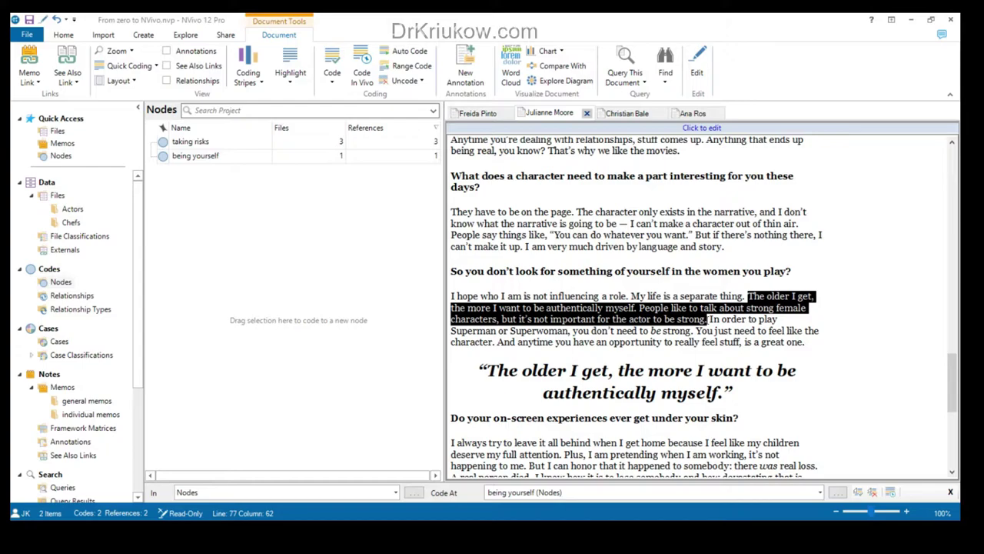
click(534, 492)
key(Return)
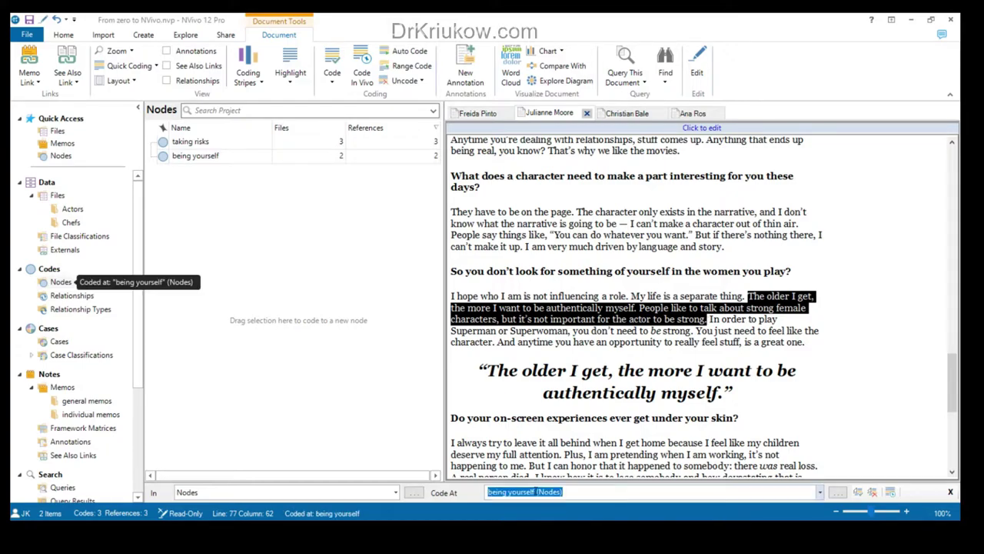
click(693, 115)
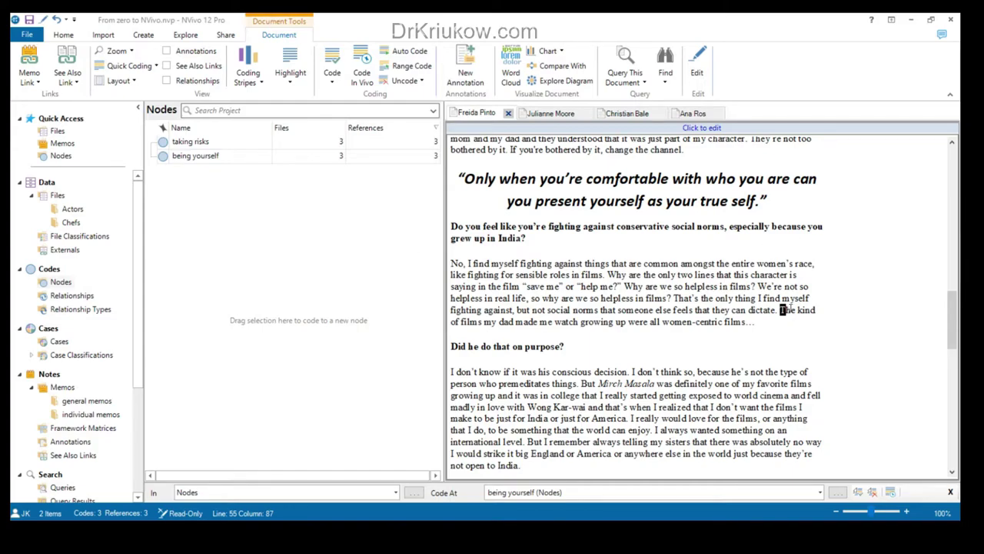
Code Freida Pinto's sentence 'The kind of films…' to paragraph end at a new 'parents' node
click(781, 310)
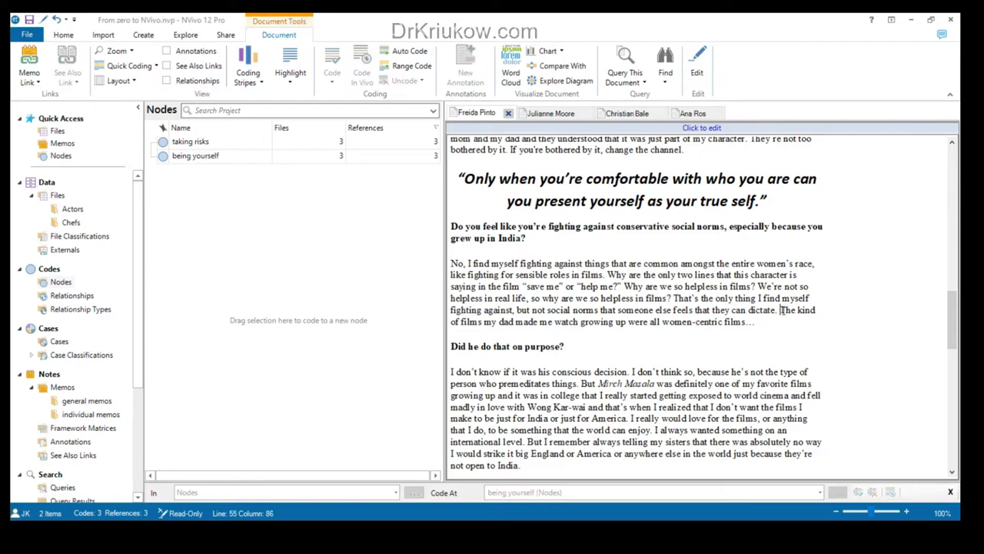
key(shift+Right)
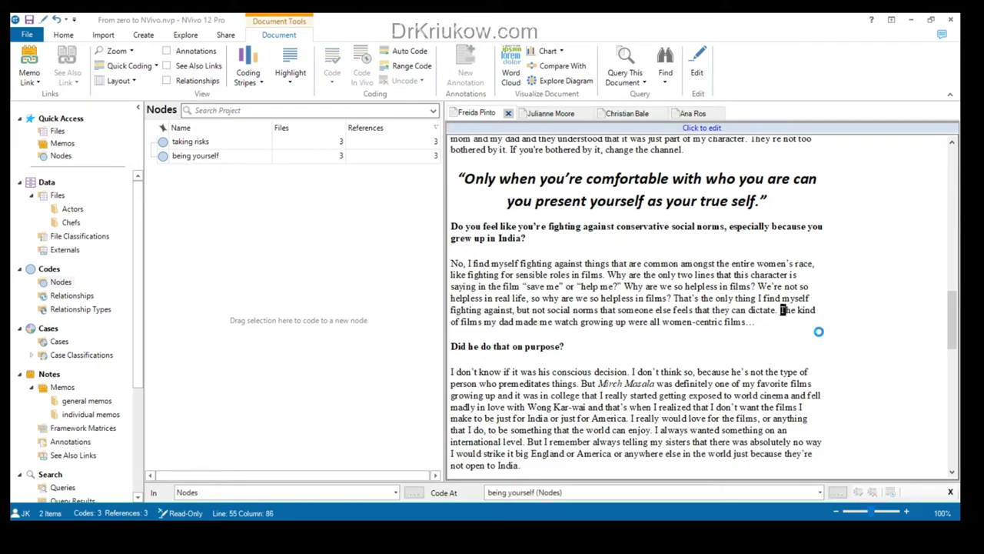
key(Left)
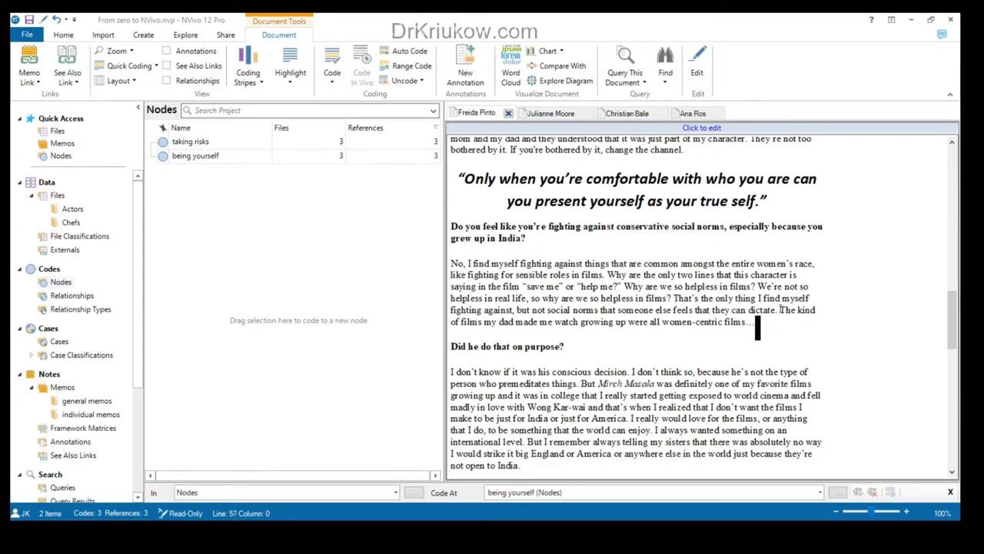
key(ctrl+shift+Down)
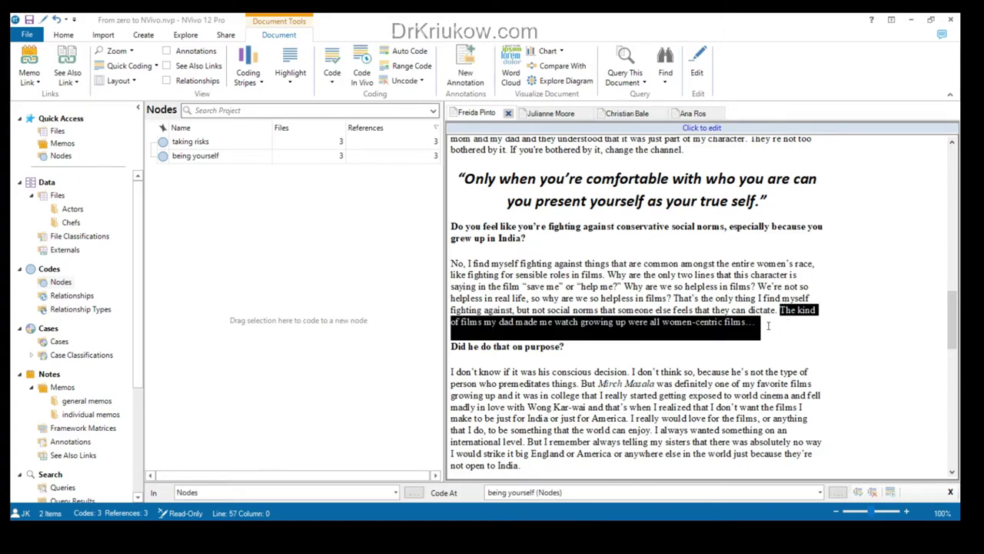
click(562, 492)
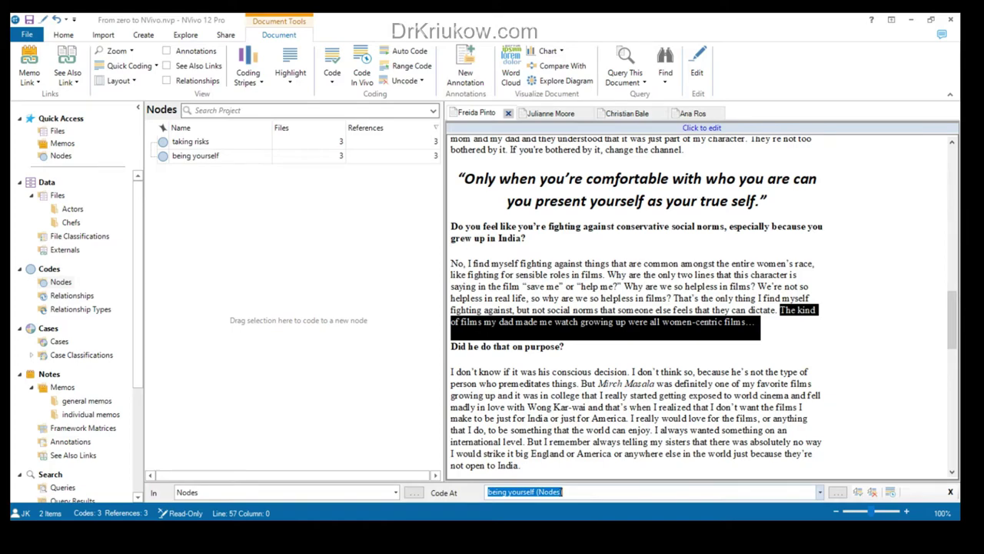
text(parent)
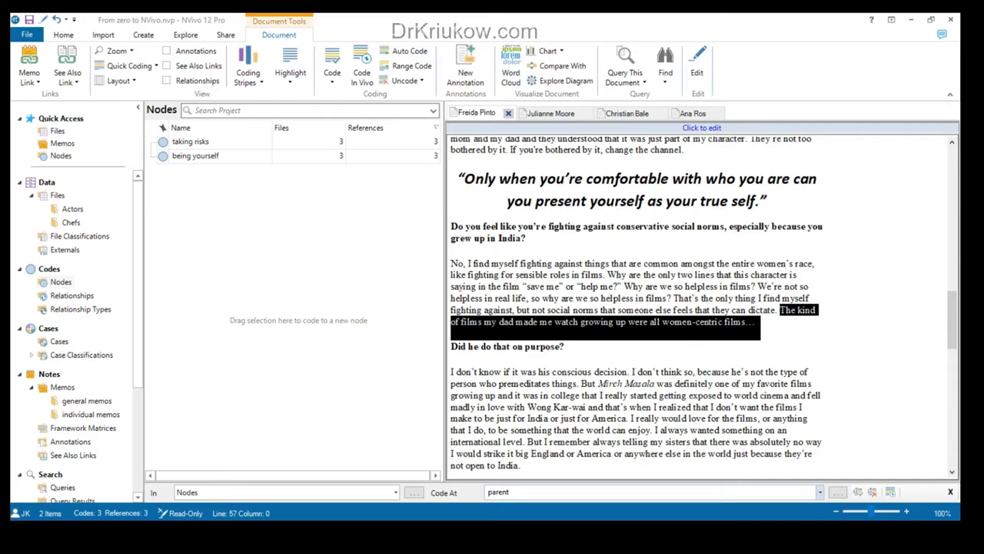
text(s)
key(Return)
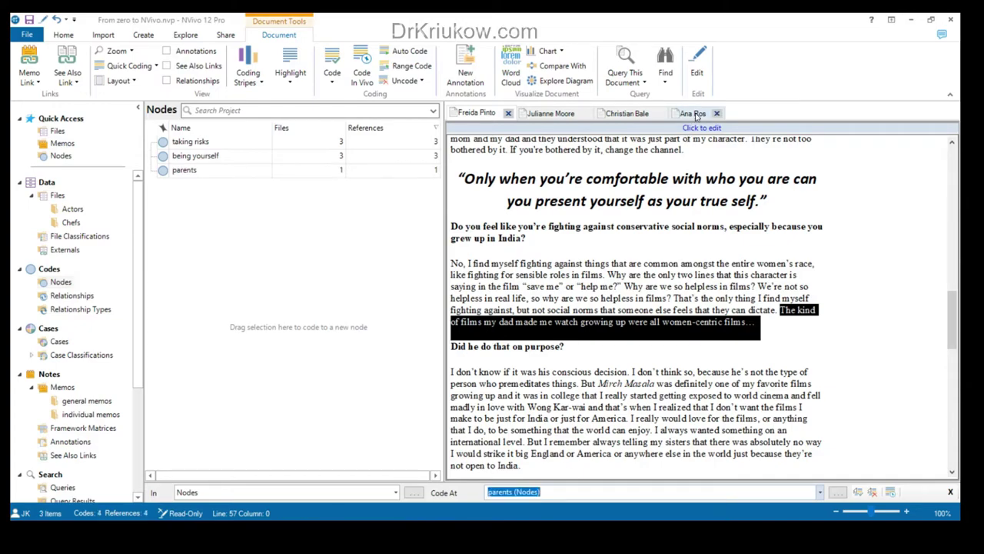
Code Ana Ros's sentence 'Well, my mother…' about her mother being a cook at 'parents'
click(696, 115)
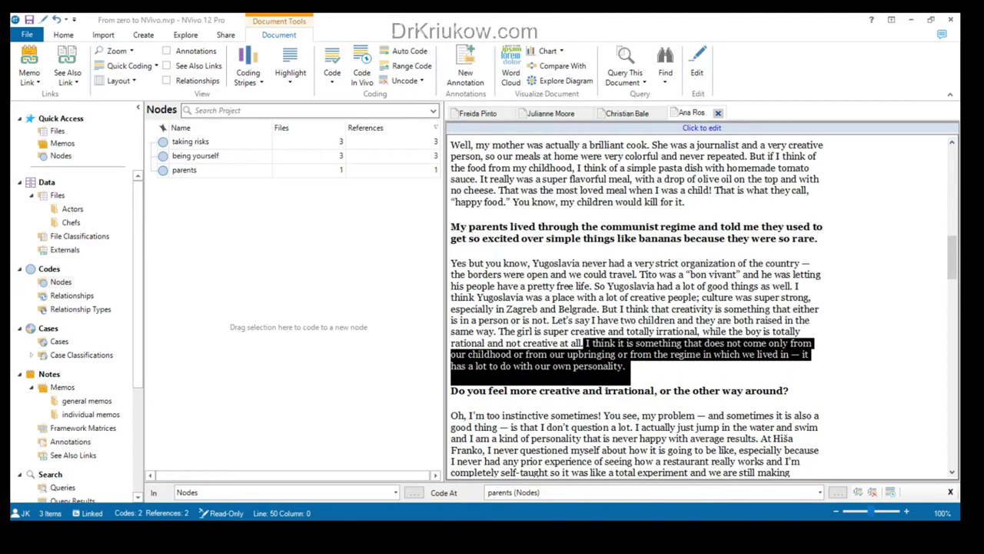
scroll(546, 289, up, 3)
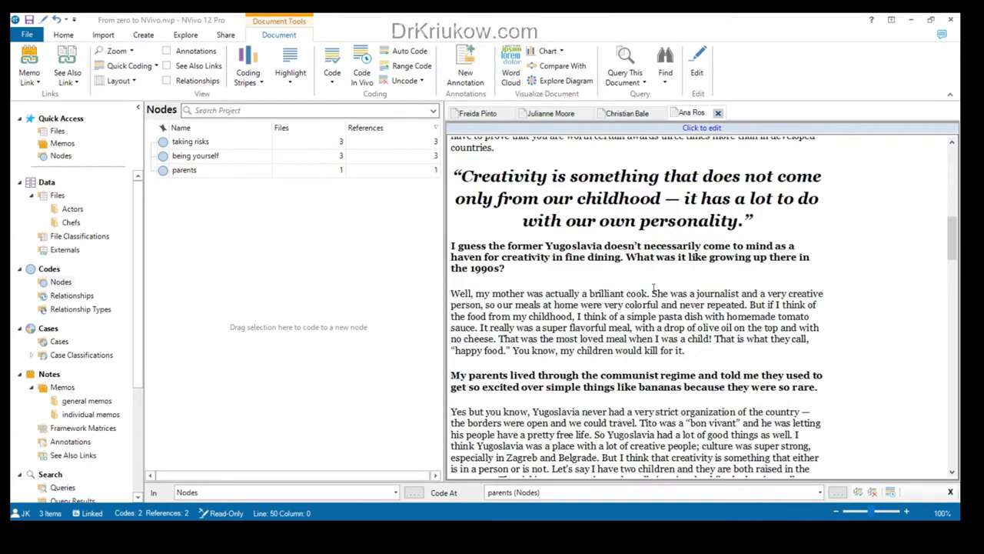
click(451, 293)
drag(451, 294, 652, 293)
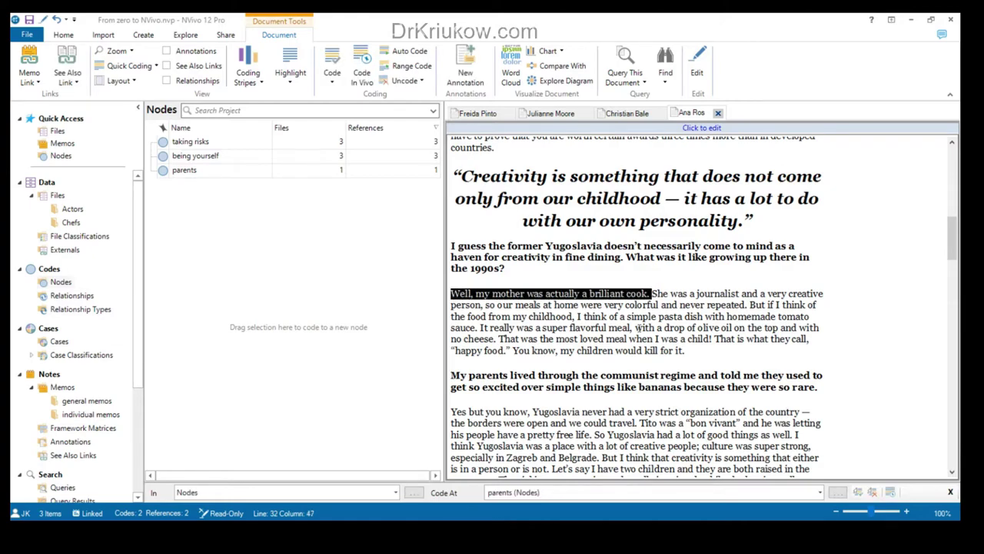
click(537, 490)
key(Return)
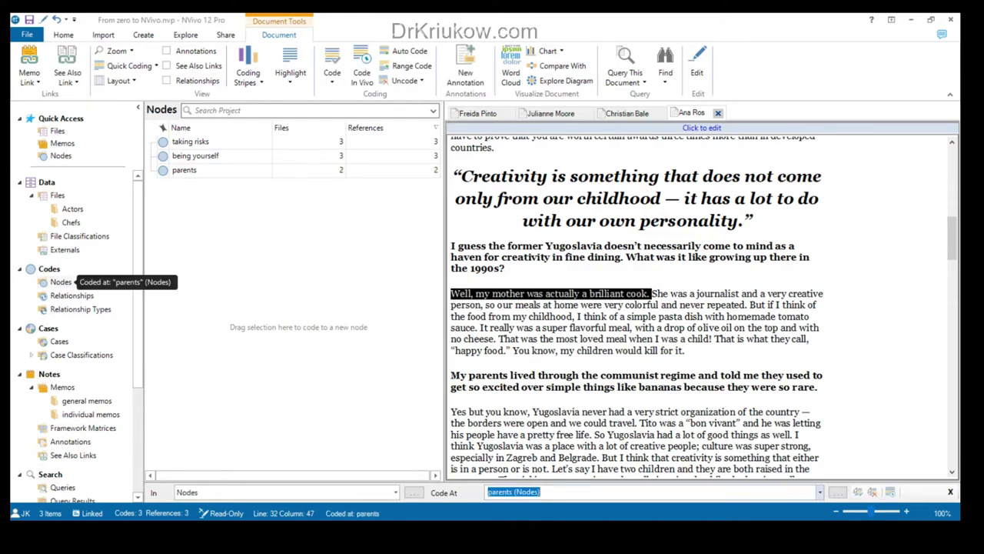
Code Christian Bale's 'I know…' sentence about his father's creative approach at 'parents'
click(642, 114)
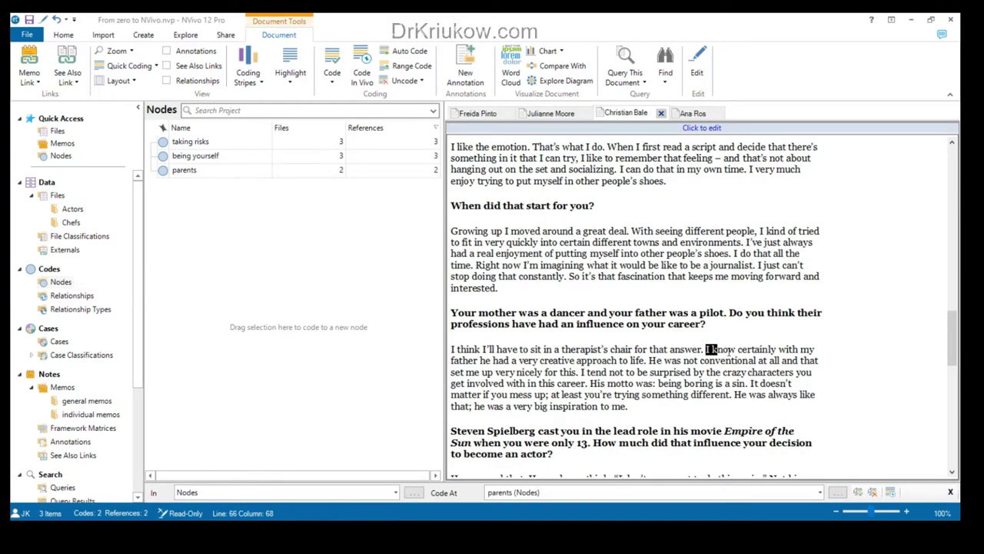
click(706, 350)
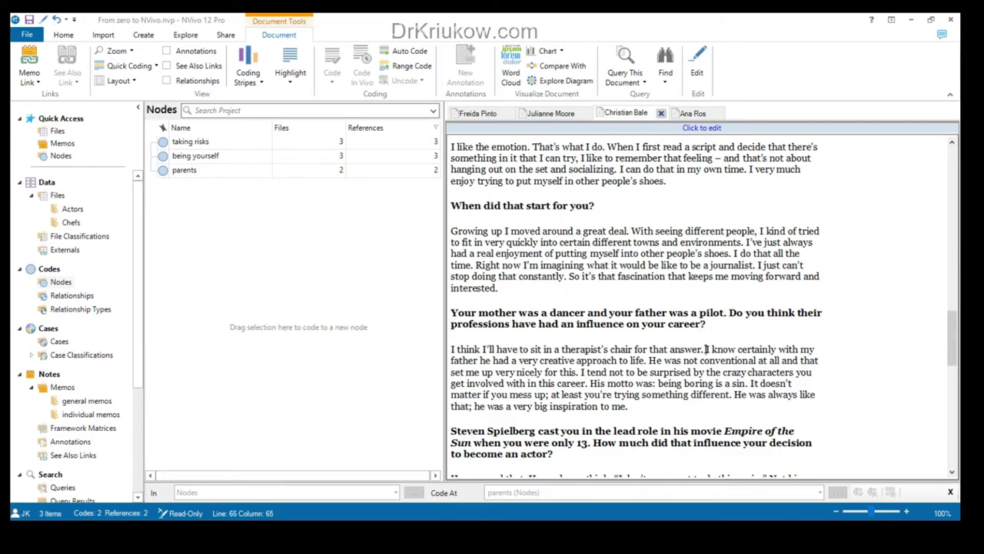
drag(706, 349, 648, 360)
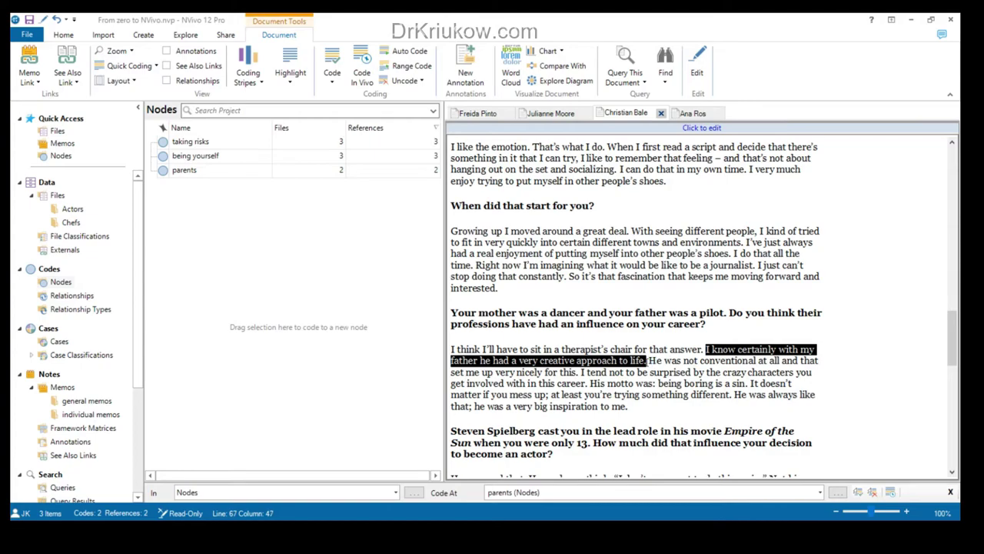
click(541, 496)
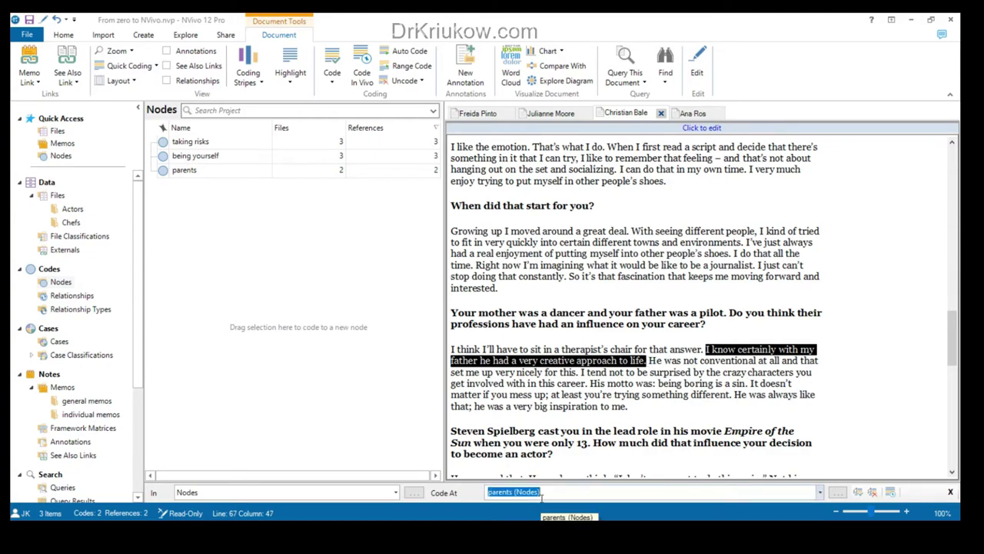
key(Return)
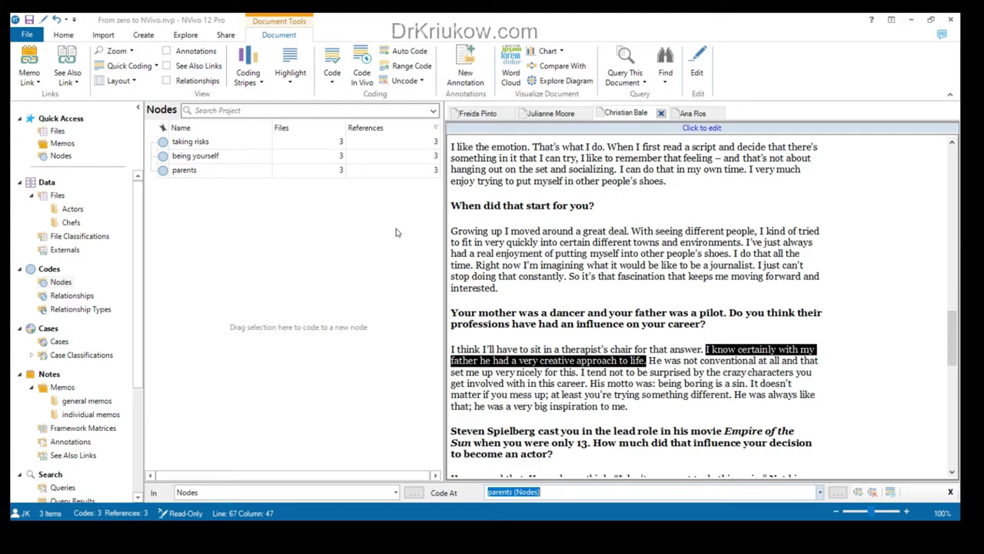
Switch to the Home ribbon commands and scroll up through the Christian Bale transcript
click(399, 233)
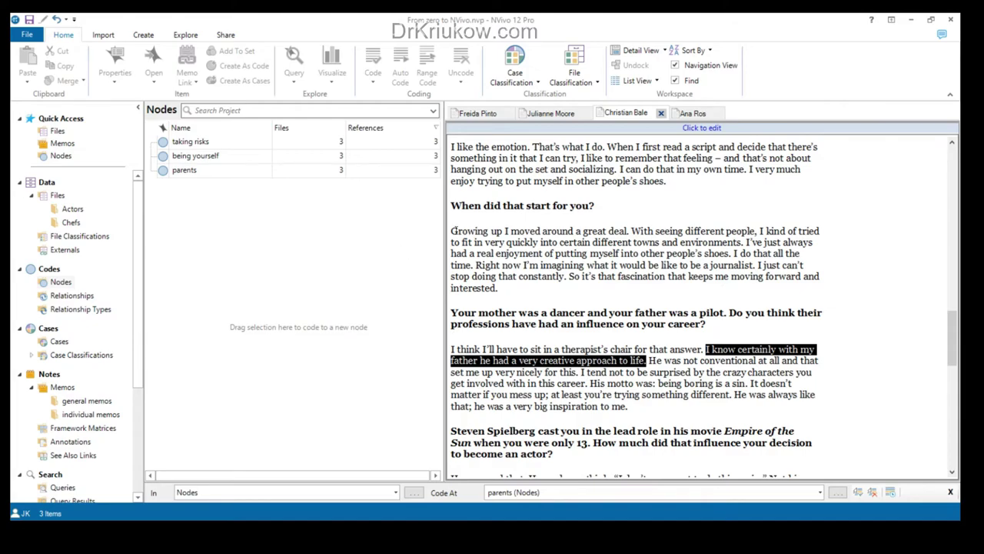
scroll(562, 238, up, 3)
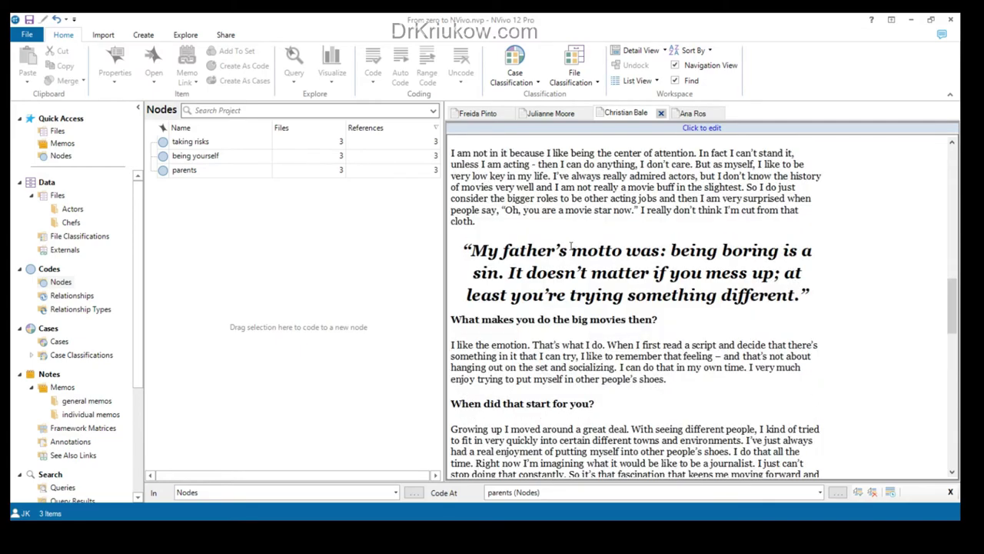